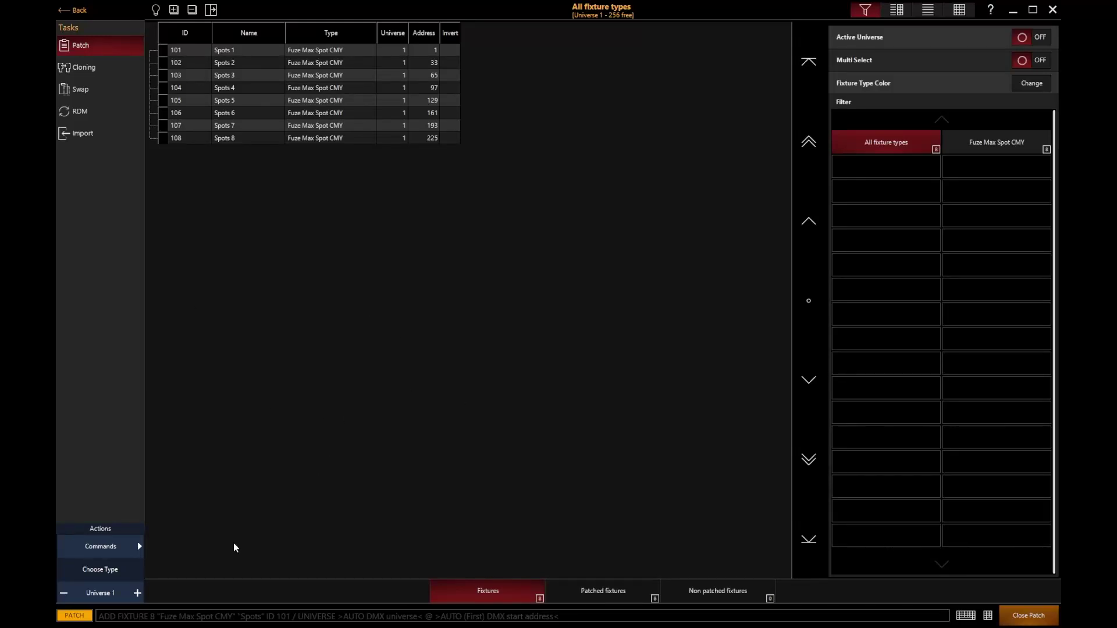
# Start adding a new fixture and browse the history of previously used fixture types.
pyautogui.click(97, 549)
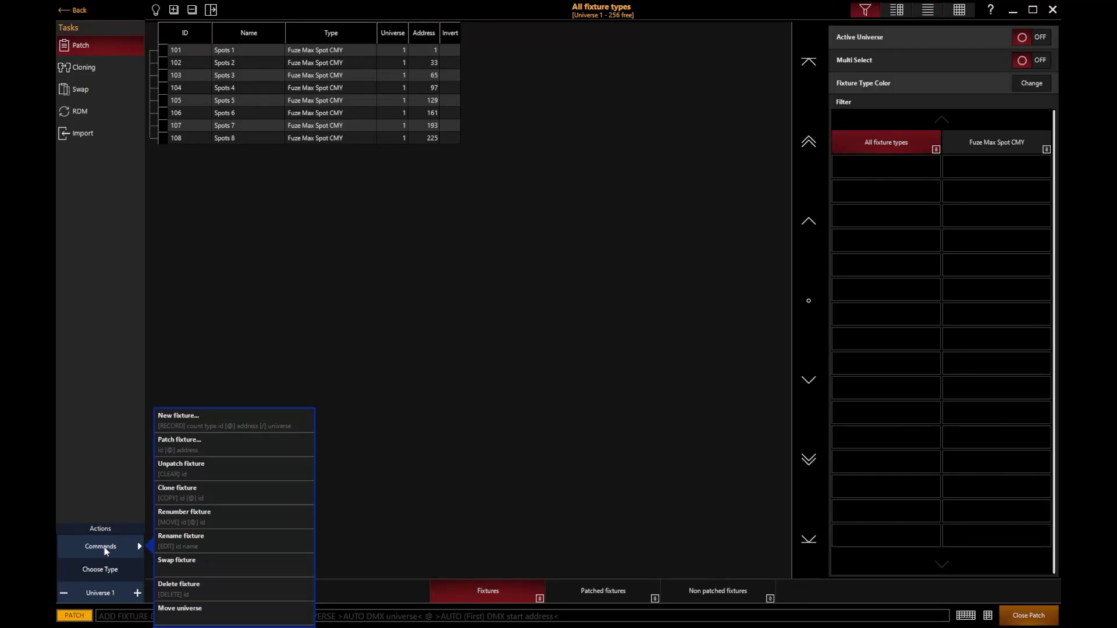
pyautogui.click(212, 416)
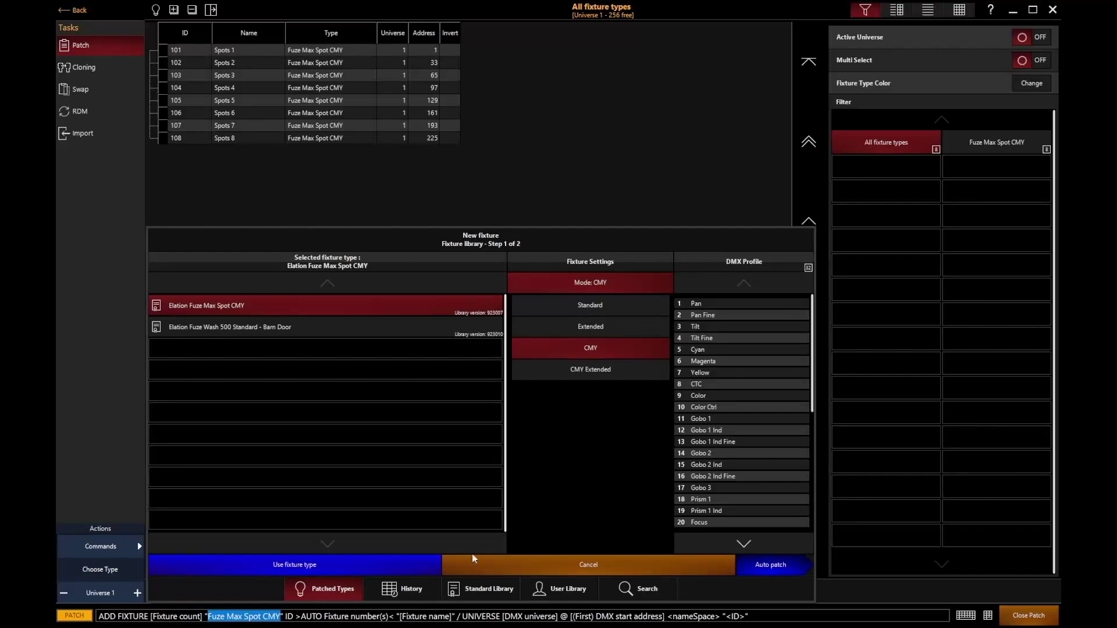
pyautogui.click(401, 589)
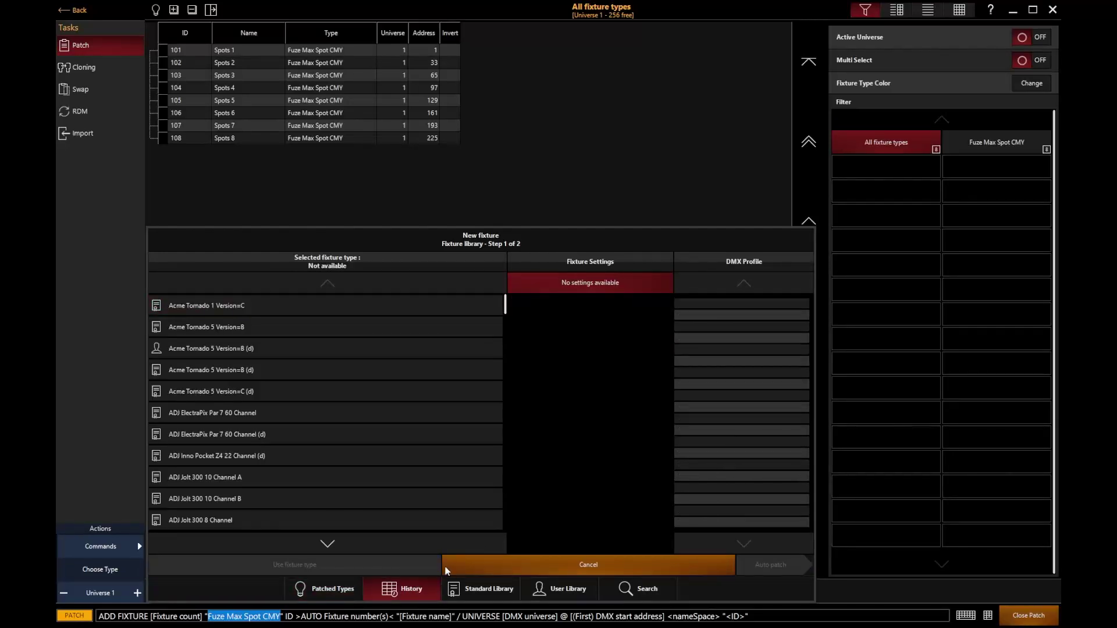
pyautogui.scroll(-10, 393, 407)
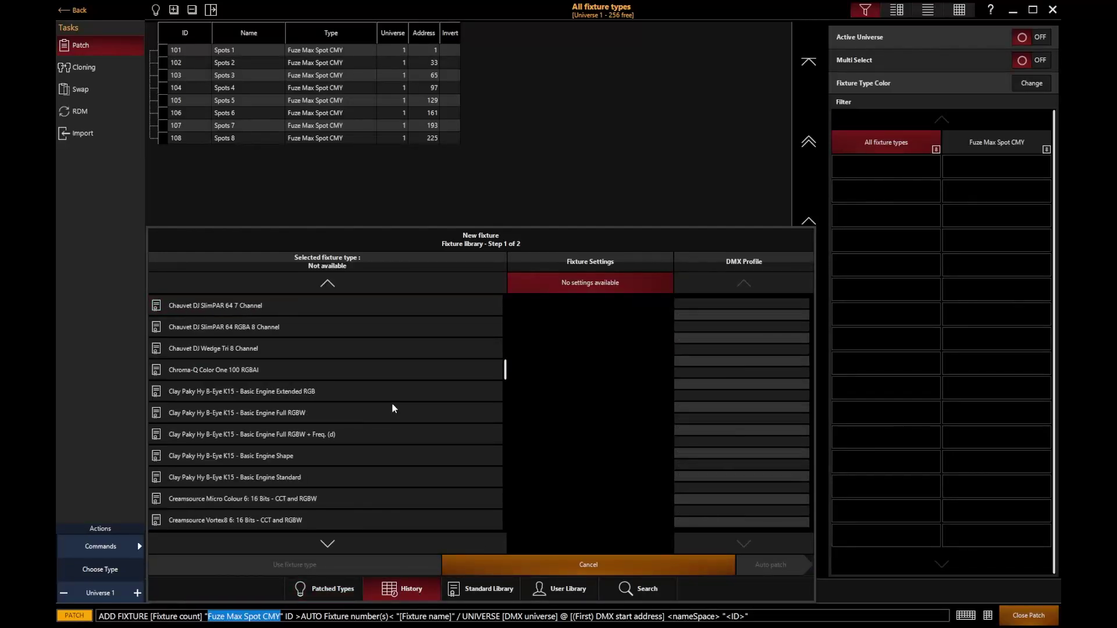
pyautogui.scroll(-15, 393, 407)
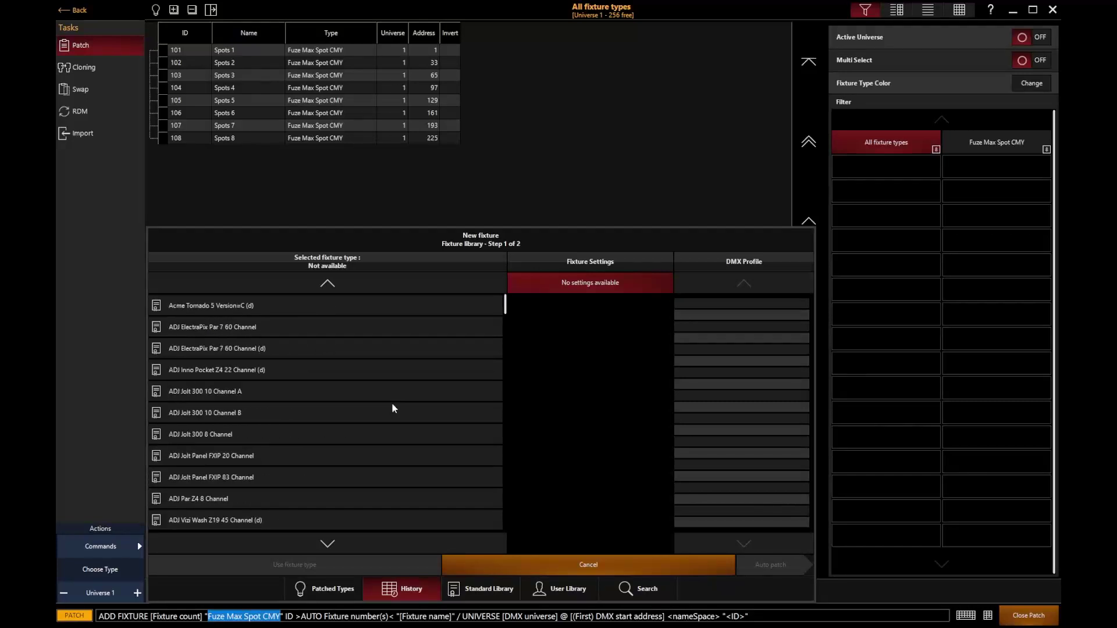
pyautogui.scroll(20, 392, 407)
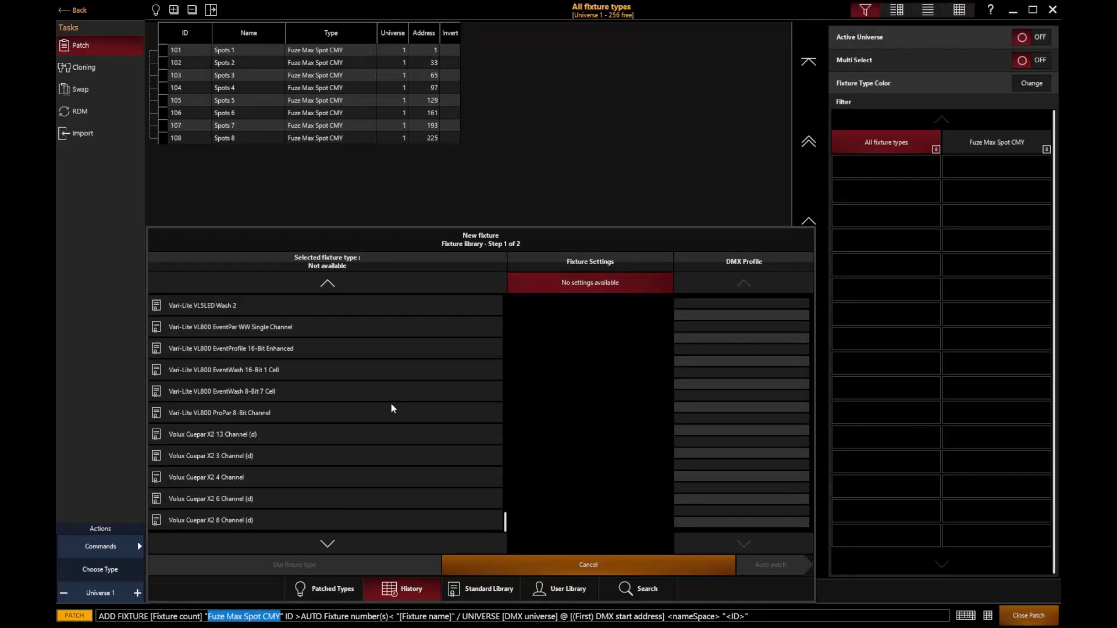
pyautogui.scroll(10, 389, 408)
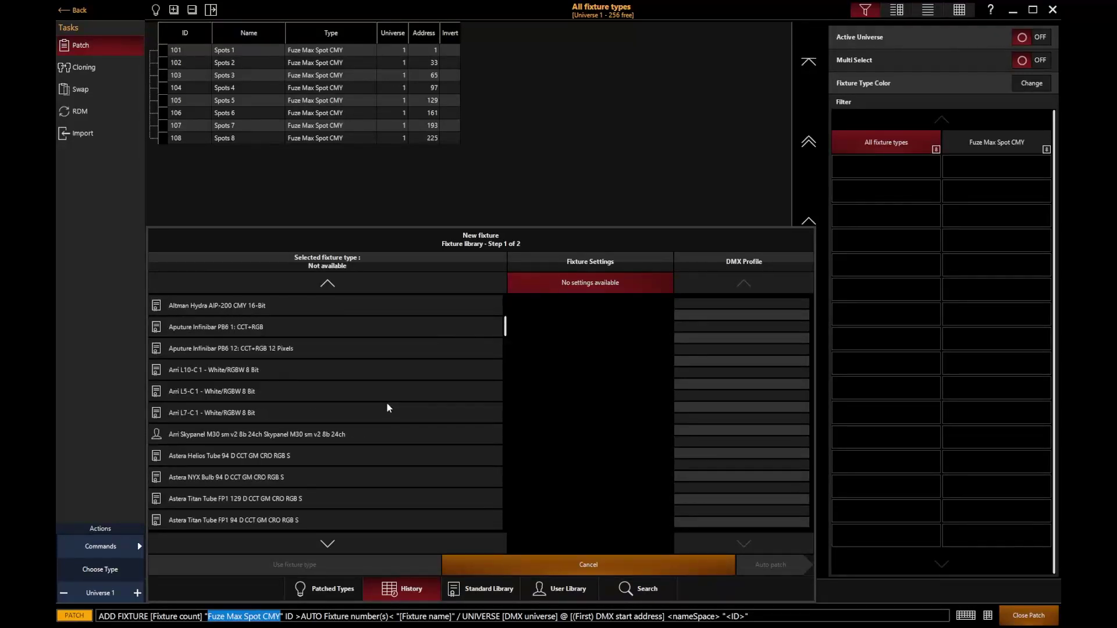
pyautogui.scroll(-10, 388, 407)
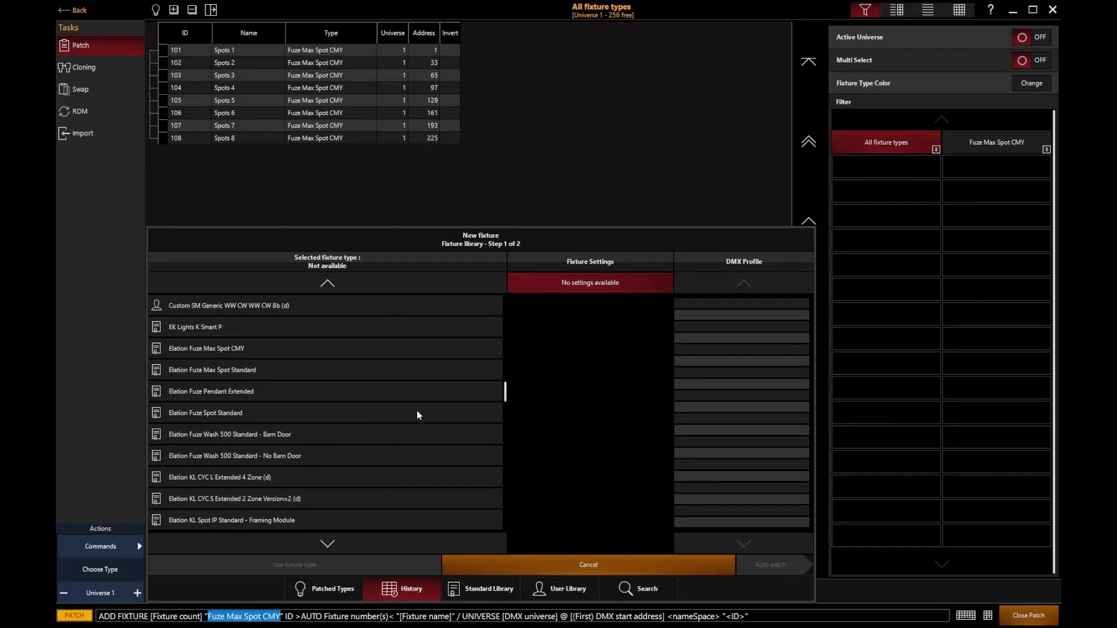
# Search the fixture library for "Elation Fuze Wash 500" and select that fixture type in Standard - Barn Door mode.
pyautogui.click(646, 597)
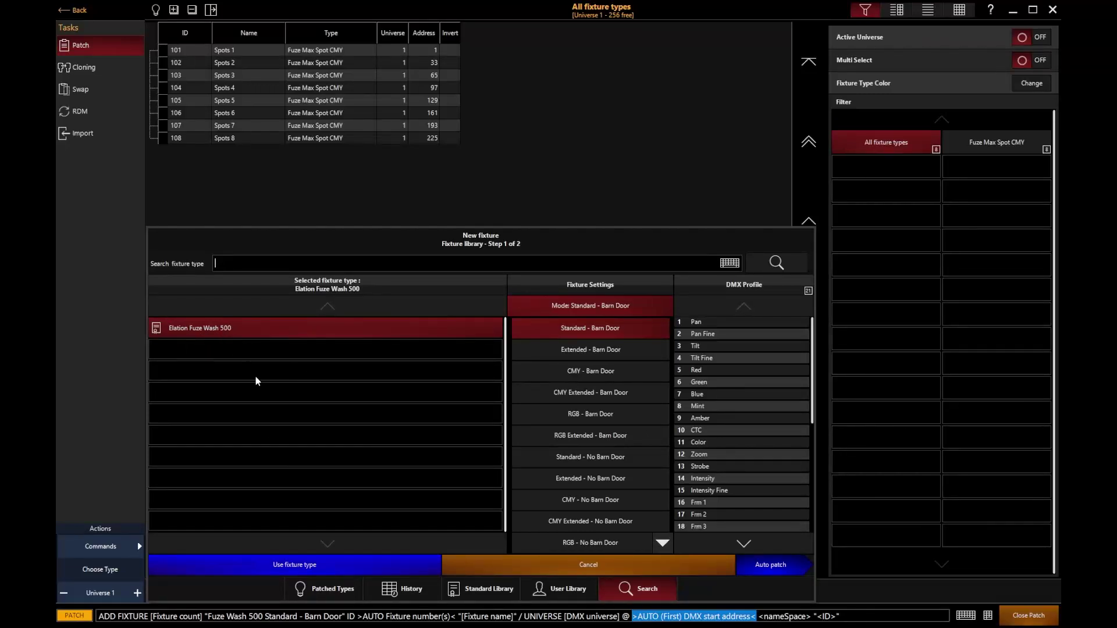
pyautogui.write('Elation ')
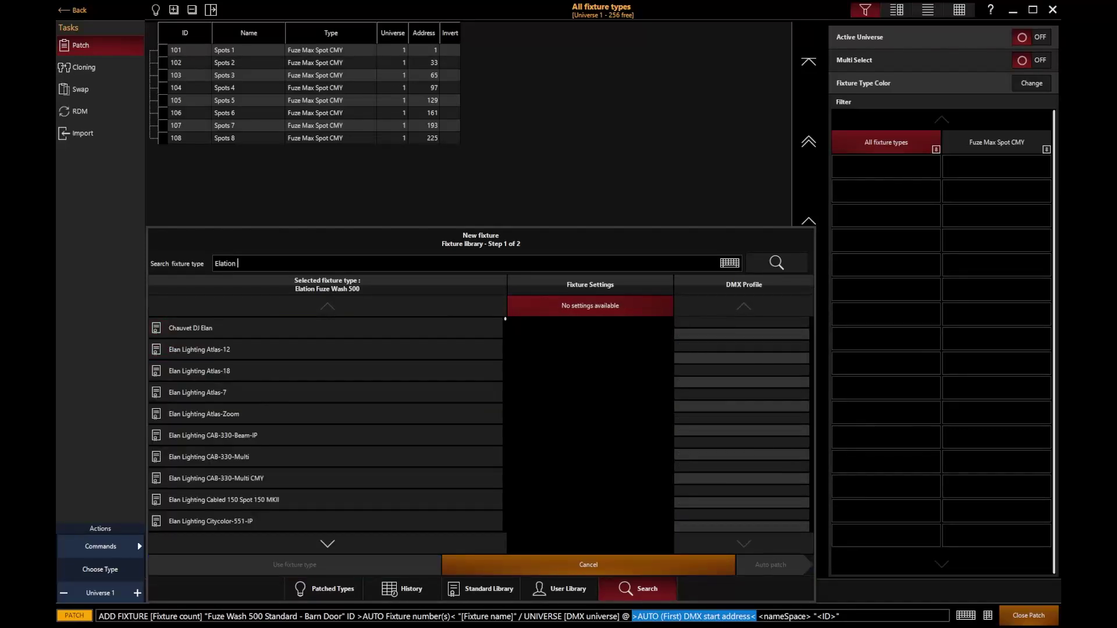
pyautogui.write('Fuze ')
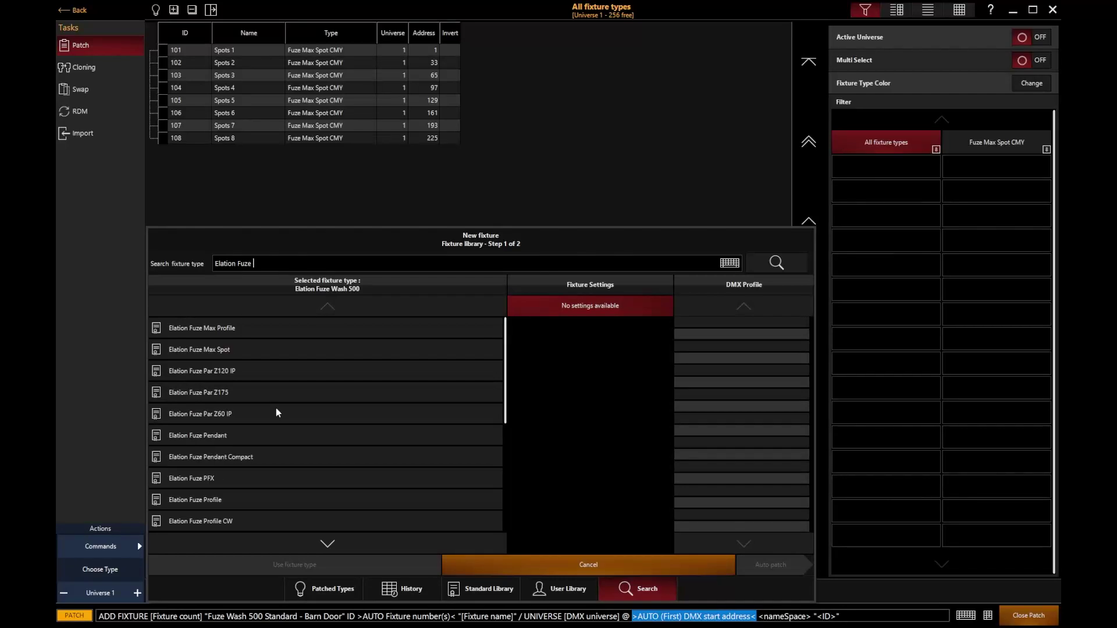
pyautogui.write('Wash 500')
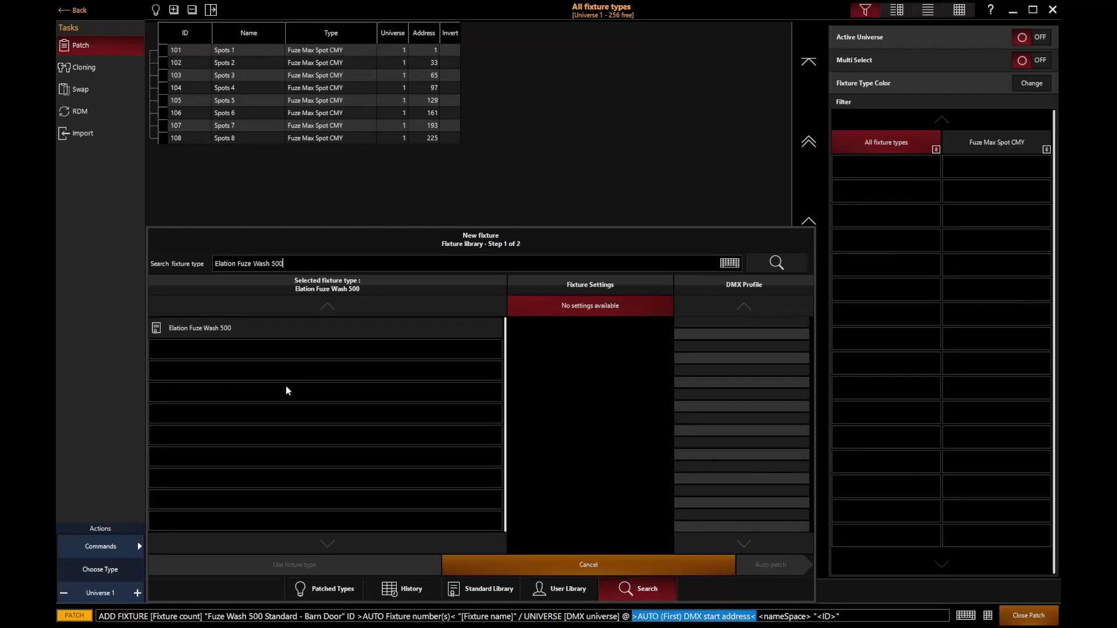
pyautogui.click(266, 326)
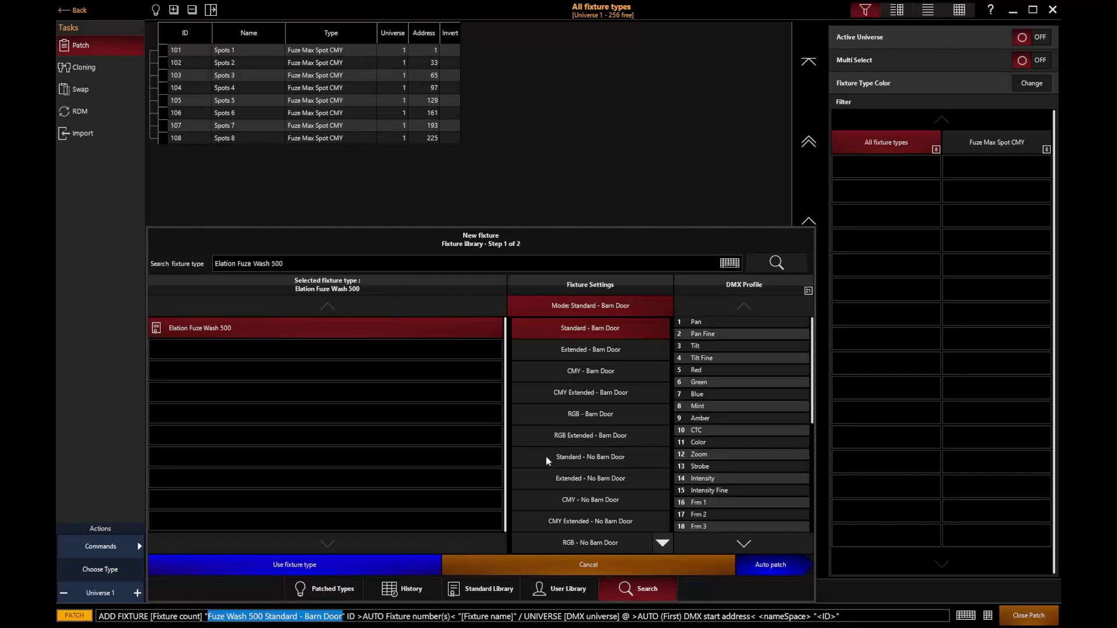
# Assign the new fixtures IDs 501 through 506 and DMX start address 273, and check the mode's DMX profile.
pyautogui.press('Return')
pyautogui.write('501')
pyautogui.press('Return')
pyautogui.write('t506')
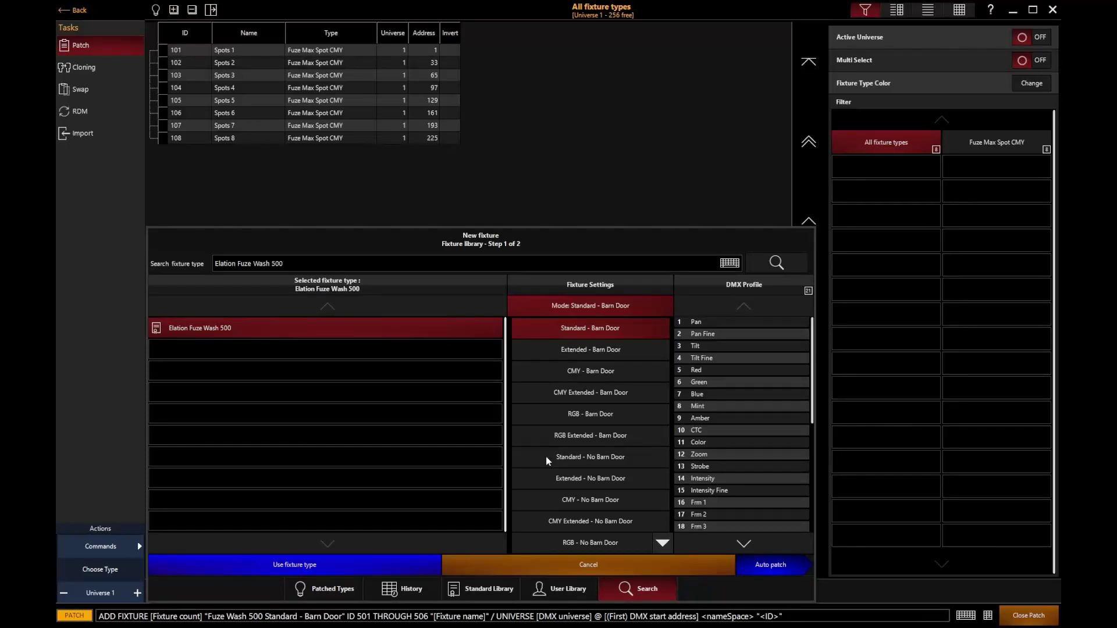
pyautogui.write('27')
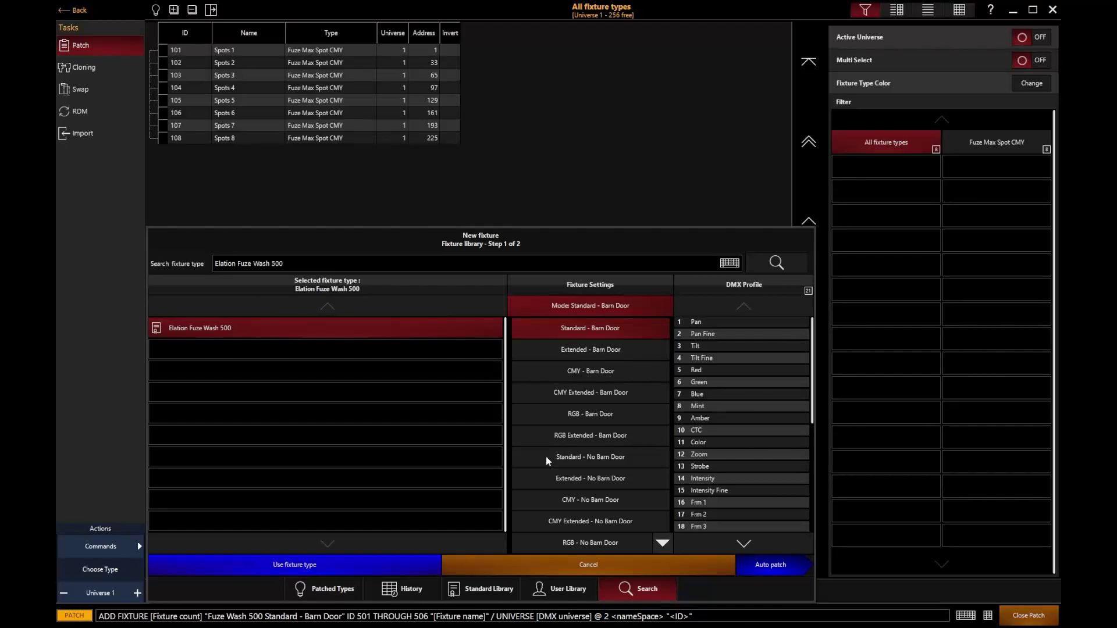
pyautogui.write('3')
pyautogui.scroll(-1, 773, 407)
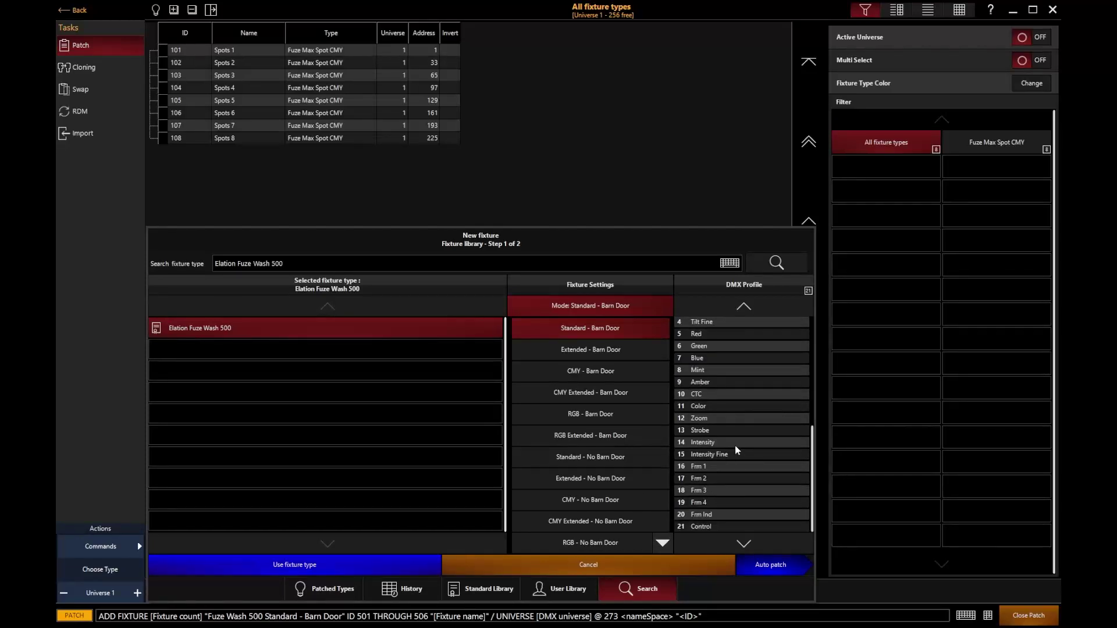
pyautogui.scroll(1, 739, 446)
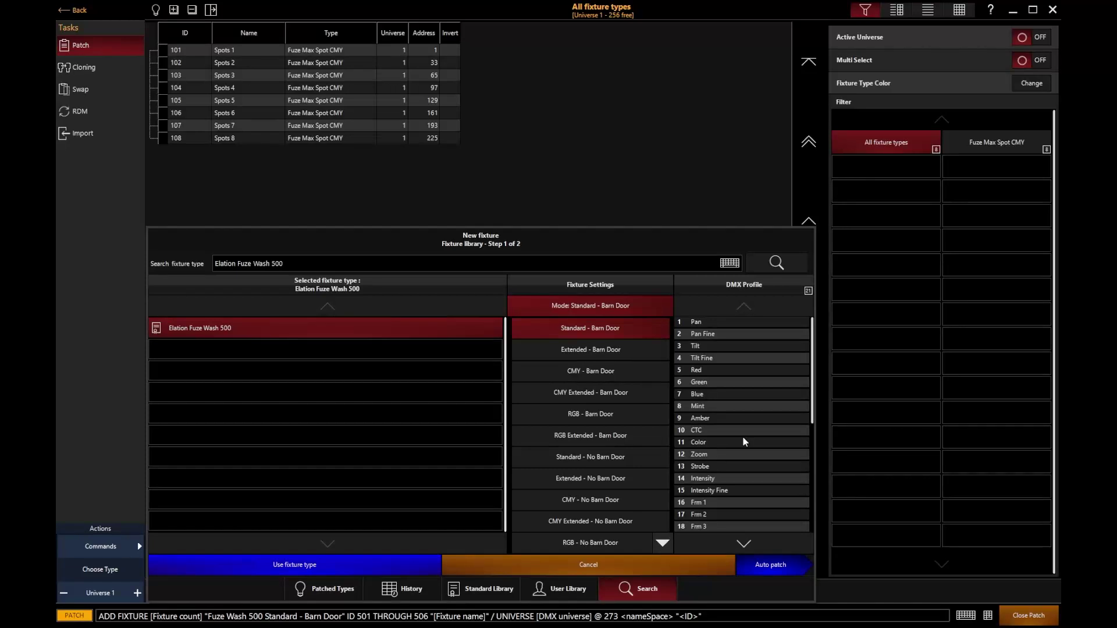
pyautogui.write('.')
pyautogui.write('3')
pyautogui.write('0')
pyautogui.press('BackSpace')
pyautogui.press('BackSpace')
pyautogui.press('BackSpace')
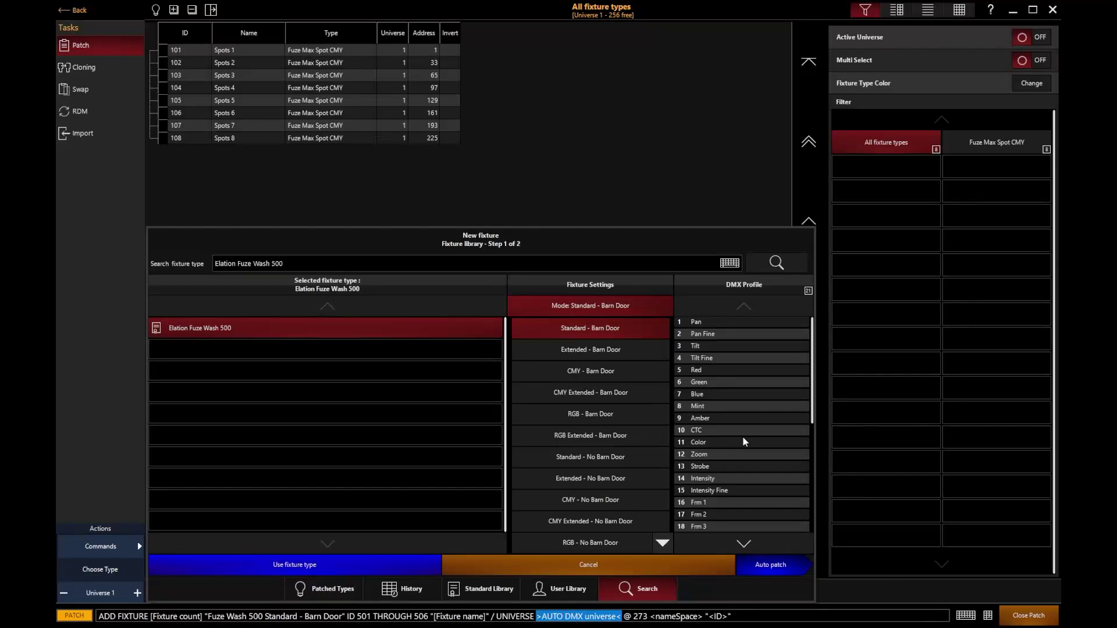
# Set the DMX universe to 1 and add the Fuze Wash 500 fixtures to the patch.
pyautogui.write('1')
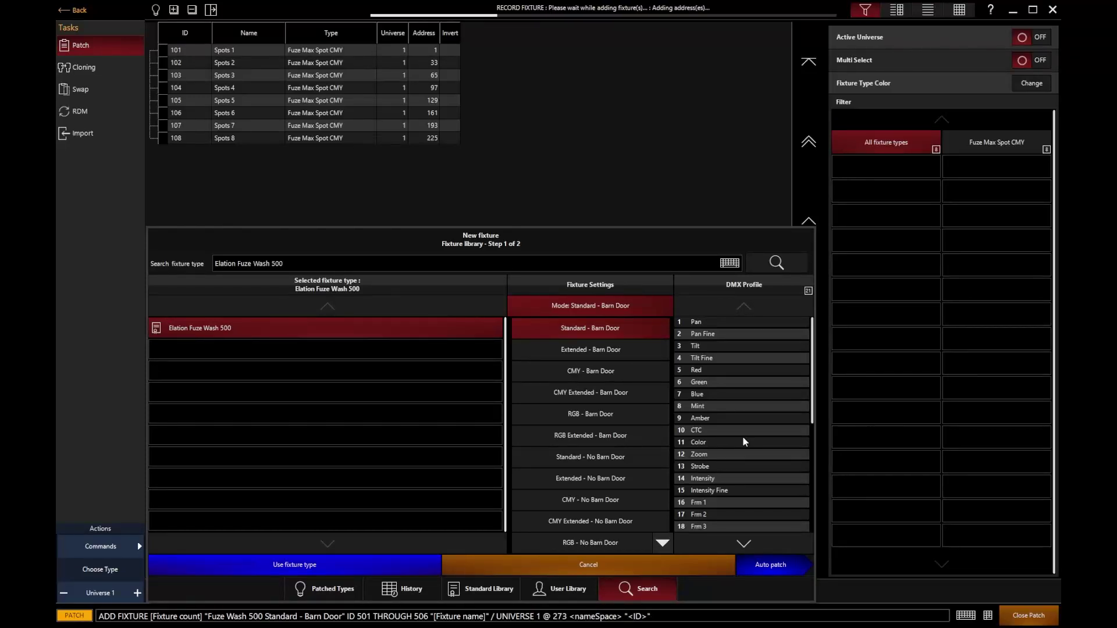
pyautogui.press('Return')
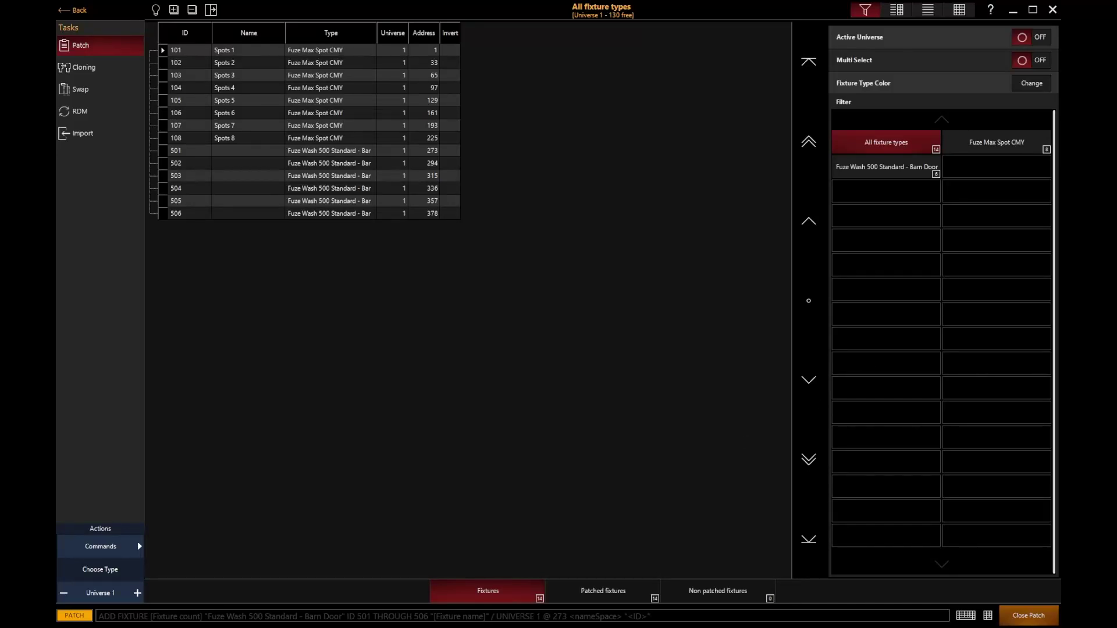
# Filter the patch list by Fuze Max Spot CMY and by Fuze Wash 500 Standard - Barn Door, and return to all fixture types.
pyautogui.click(971, 143)
pyautogui.click(909, 173)
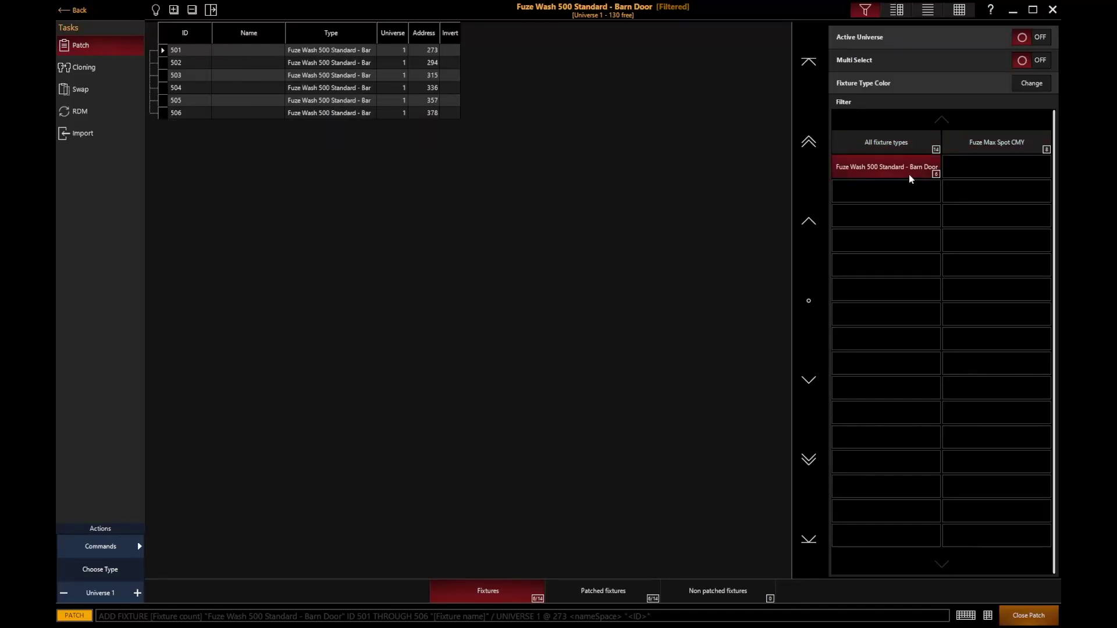
pyautogui.click(989, 148)
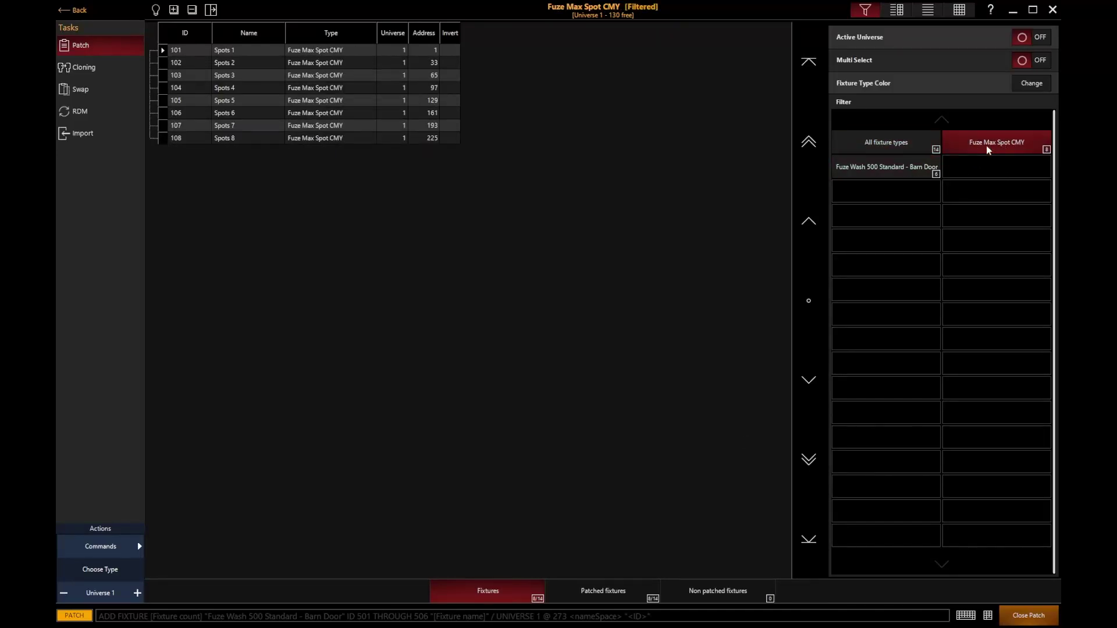
pyautogui.click(919, 173)
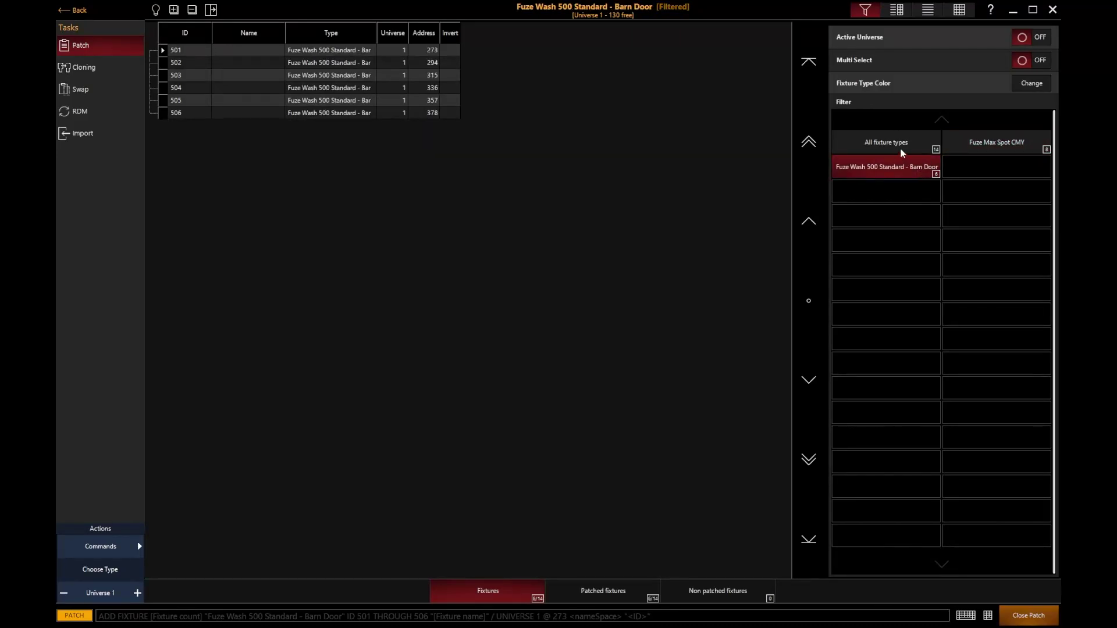
pyautogui.click(900, 147)
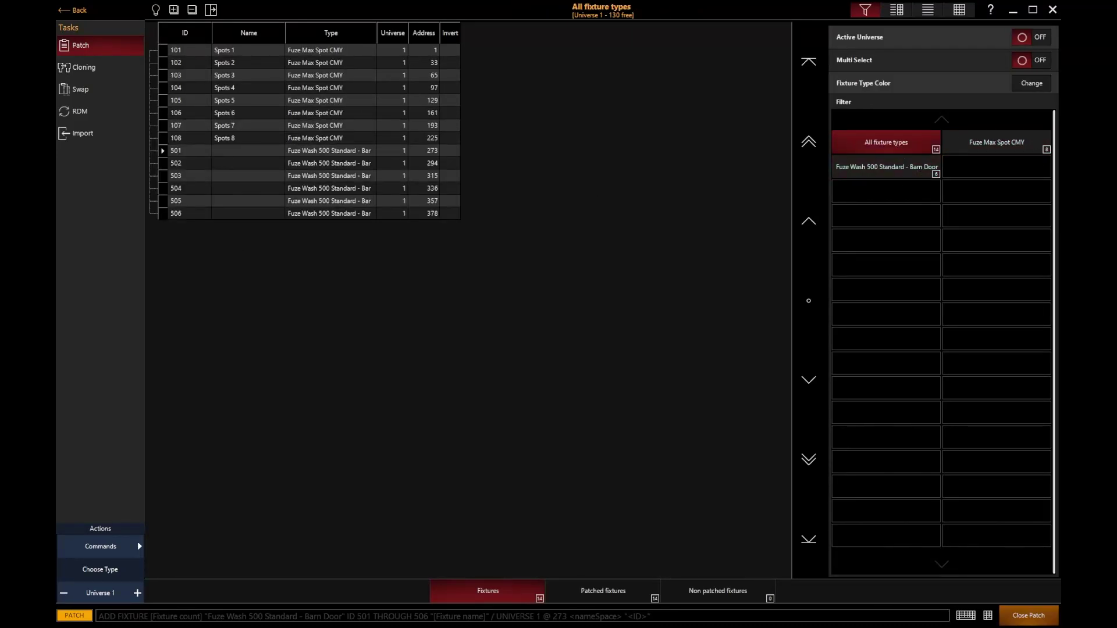